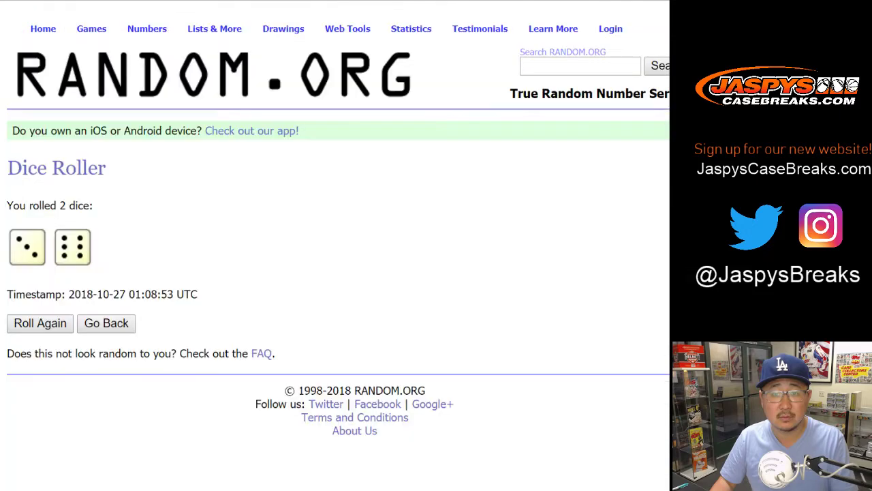
Switch to the List Randomizer with the sports division list and randomize the list nine times
key(ctrl+Tab)
scroll(334, 246, down, 3)
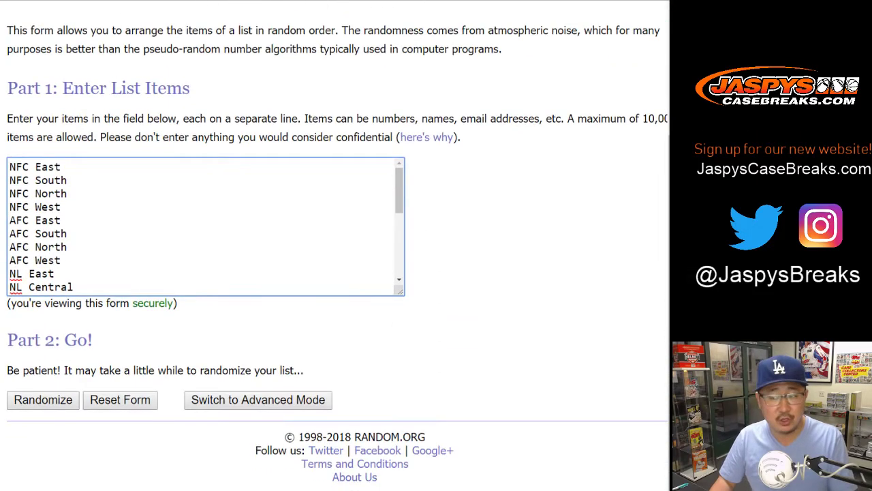
click(43, 399)
scroll(43, 399, down, 3)
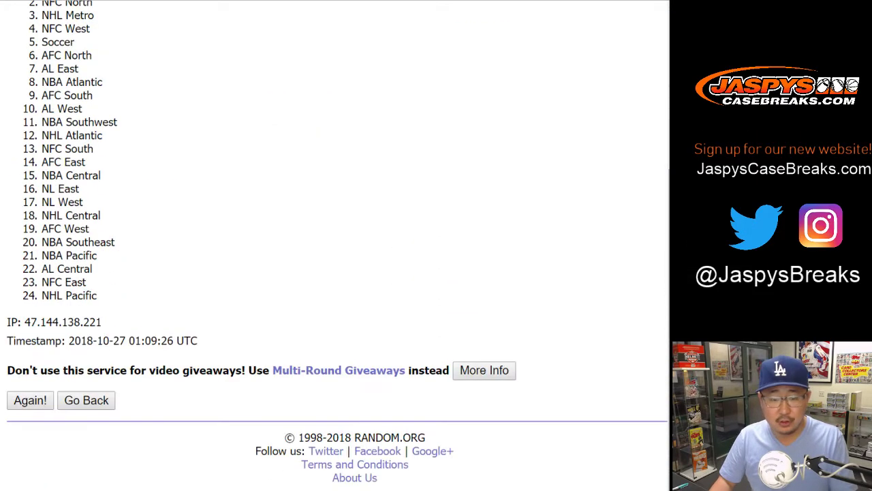
click(30, 400)
scroll(30, 400, down, 3)
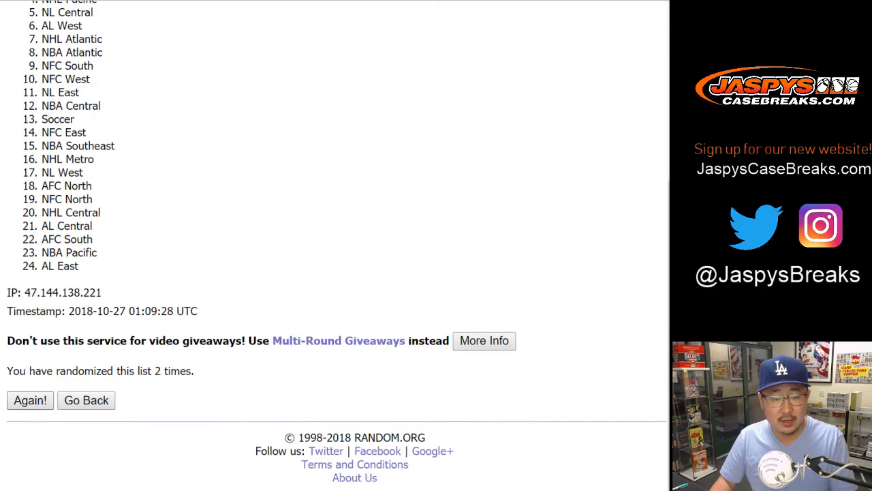
click(30, 400)
click(30, 400)
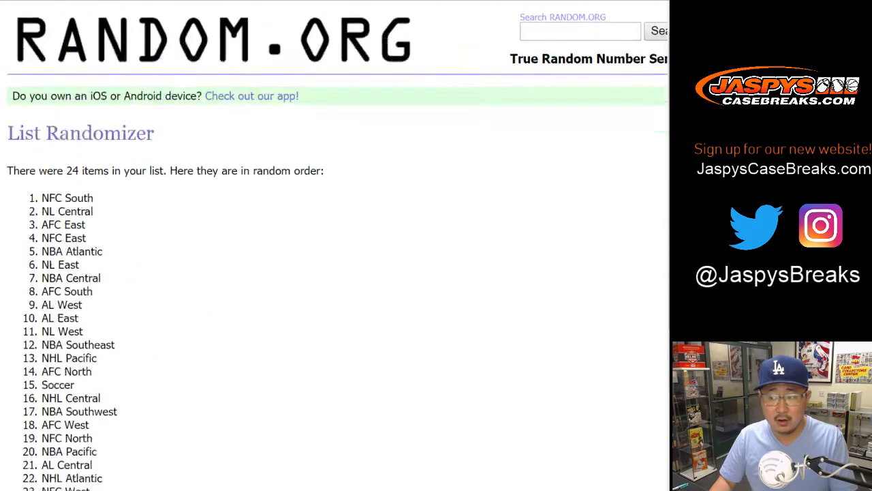
click(30, 400)
scroll(30, 400, down, 5)
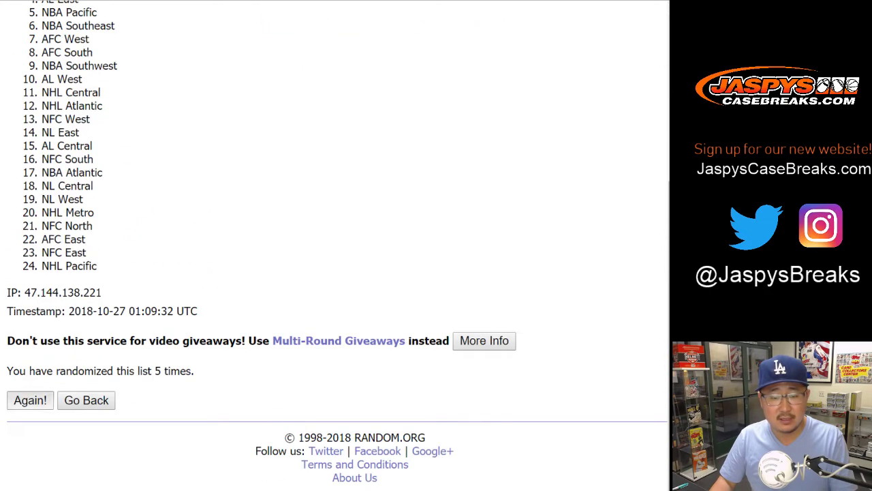
click(30, 400)
scroll(30, 400, down, 3)
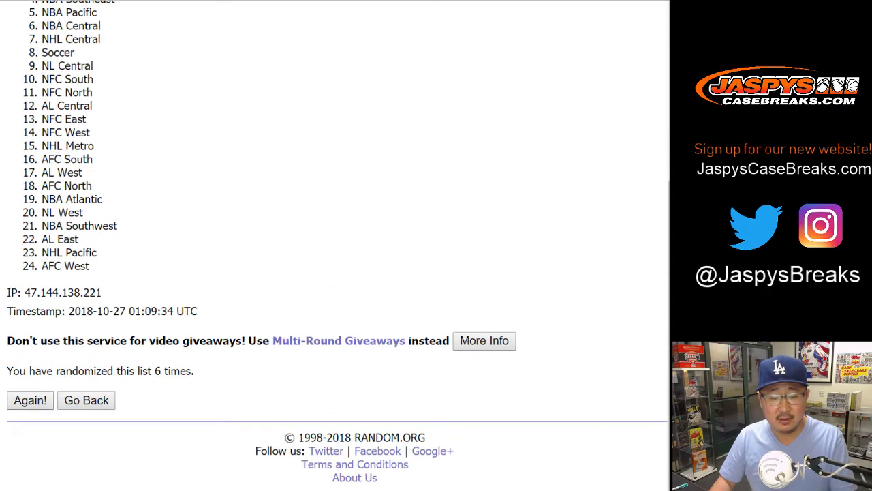
click(30, 400)
click(30, 400)
scroll(30, 400, down, 5)
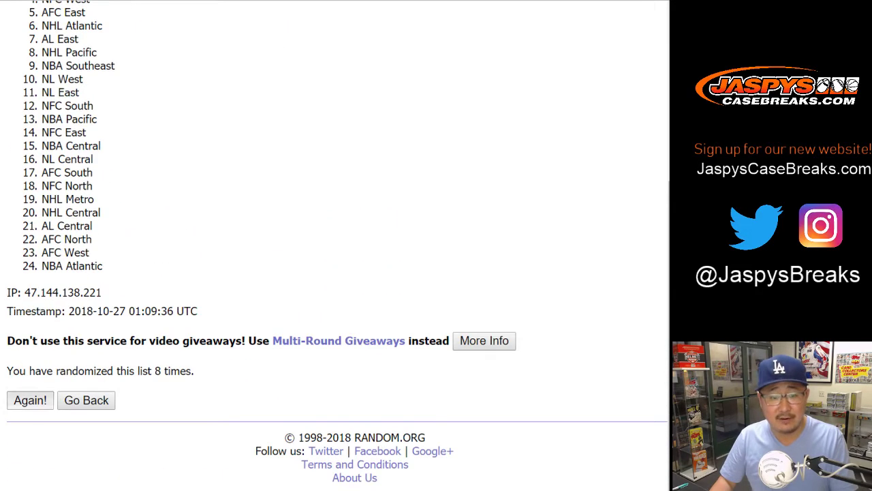
click(30, 400)
scroll(30, 400, down, 5)
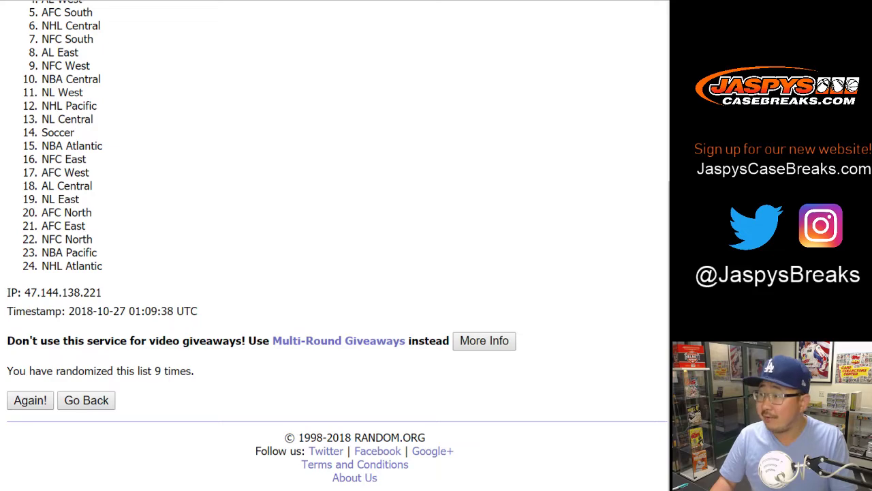
Copy the full randomized division list and paste it into column B of the Google Sheets break sheet, starting at B1
scroll(29, 400, up, 4)
drag(41, 193, 102, 266)
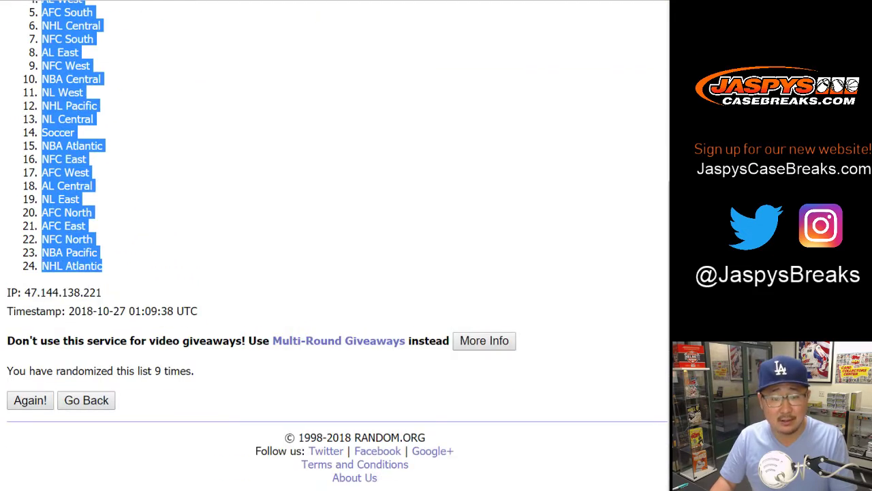
key(ctrl+Tab)
click(179, 94)
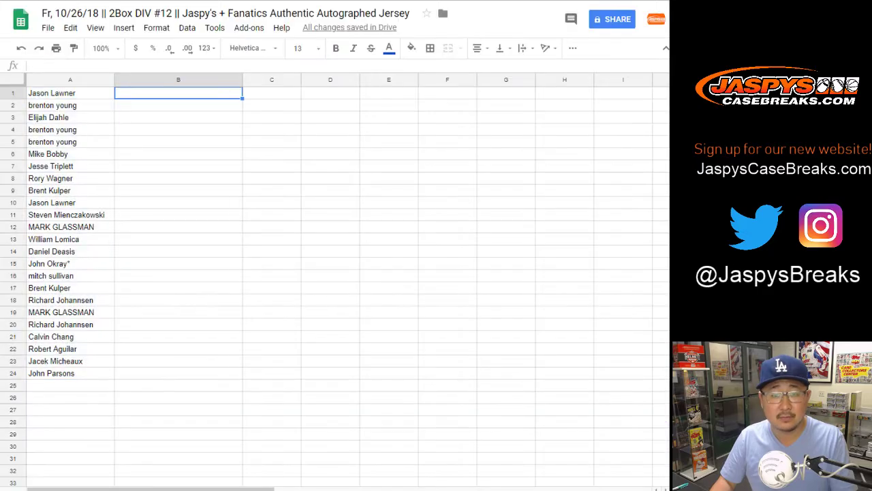
right_click(172, 94)
click(195, 134)
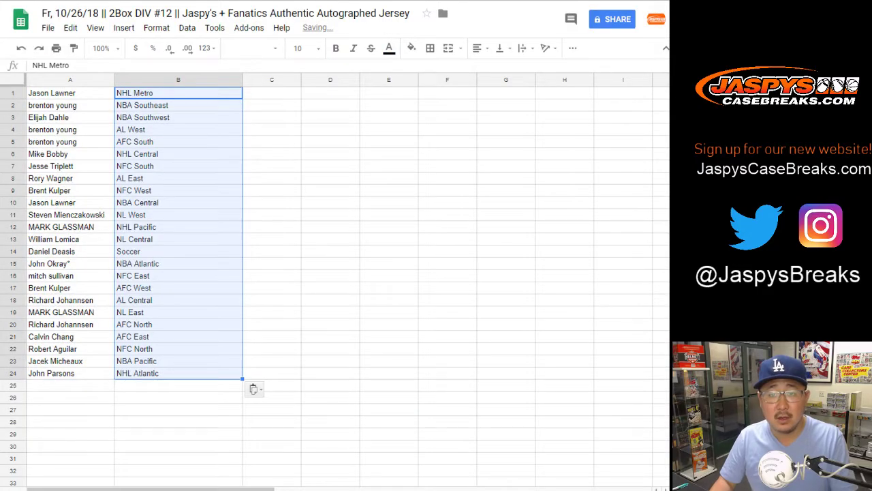
Switch to the List Randomizer holding the list of numbers and randomize it nine times
key(alt+Tab)
key(ctrl+Tab)
scroll(205, 286, down, 2)
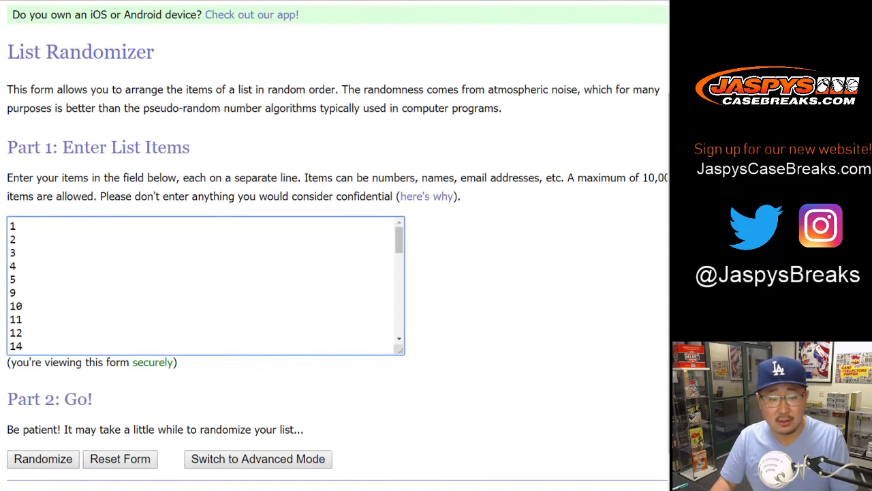
scroll(204, 286, down, 2)
click(43, 459)
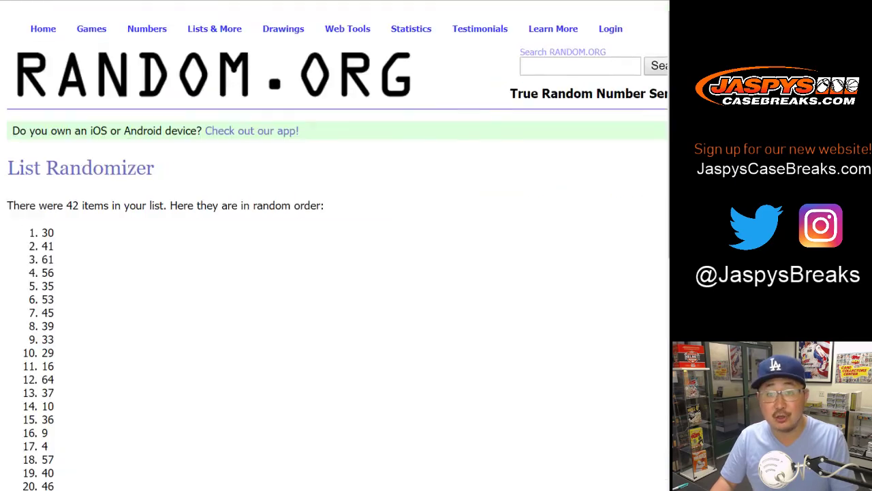
scroll(43, 436, down, 7)
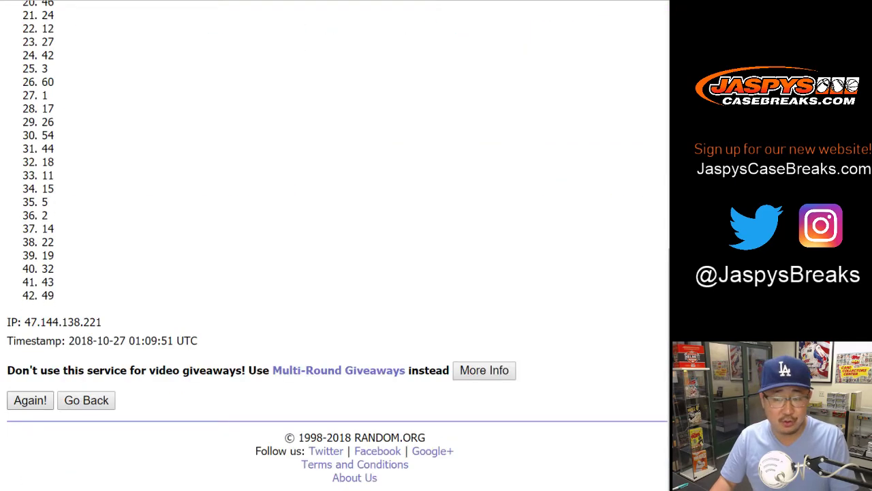
click(30, 400)
scroll(30, 400, down, 7)
click(30, 400)
scroll(30, 400, down, 3)
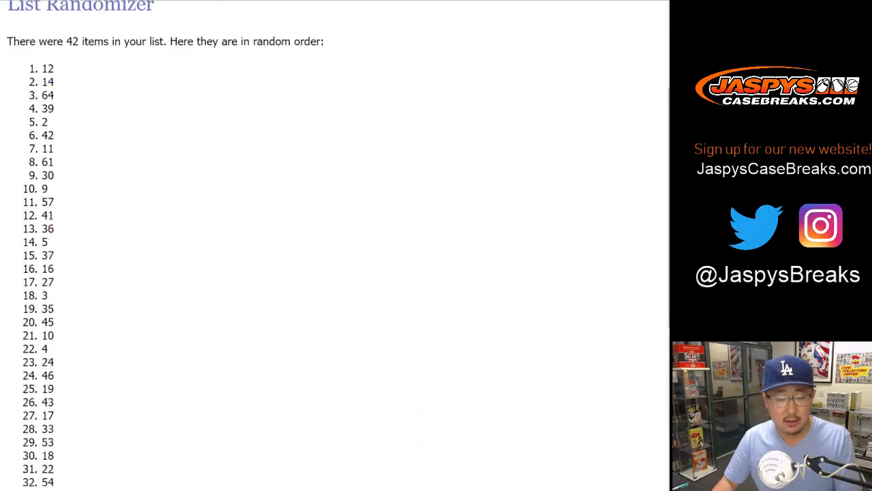
scroll(334, 245, down, 5)
click(30, 400)
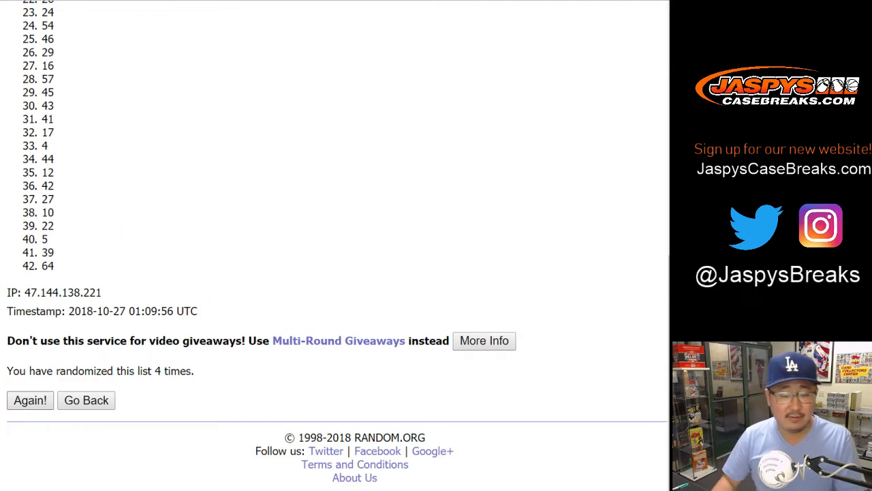
click(30, 400)
scroll(334, 245, down, 10)
click(29, 400)
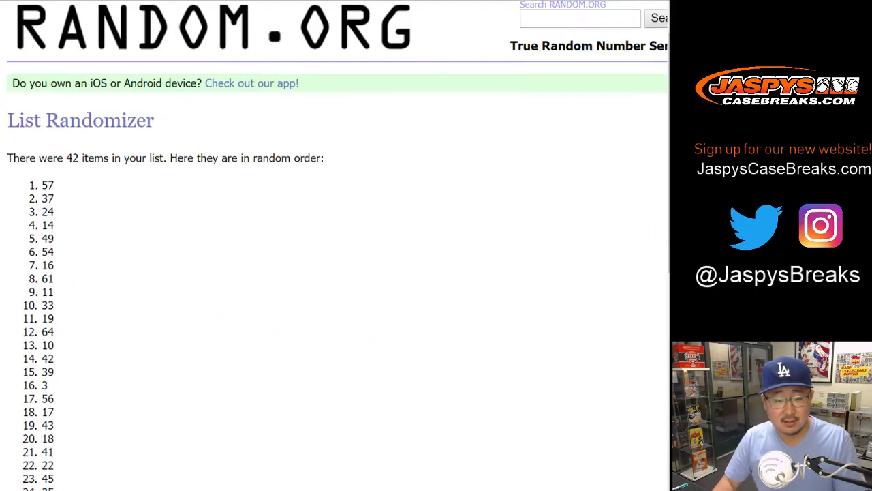
scroll(334, 245, down, 10)
click(30, 400)
scroll(334, 246, down, 10)
click(30, 400)
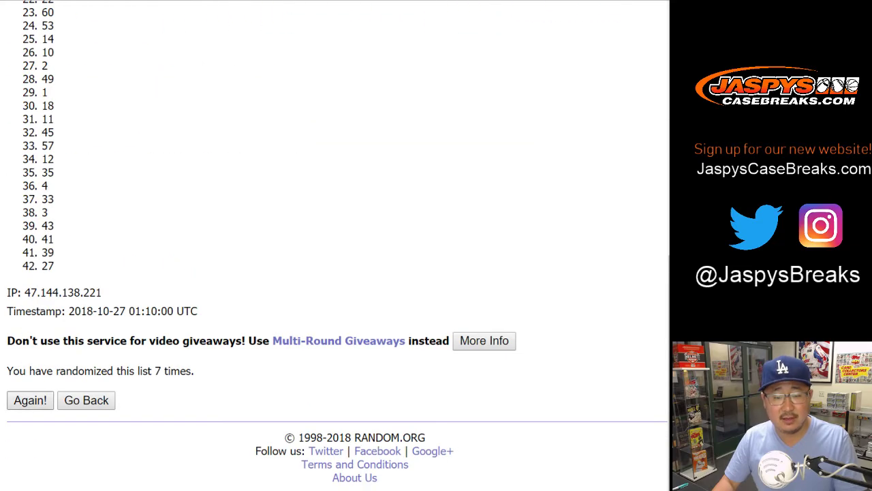
scroll(333, 246, down, 10)
click(30, 400)
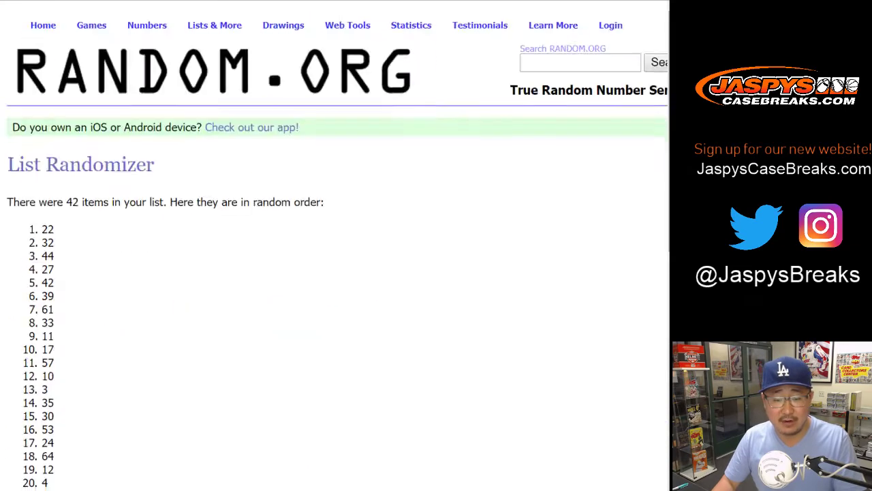
Check how often the number list was randomized and highlight its first two results
scroll(30, 400, down, 10)
drag(205, 394, 147, 371)
scroll(333, 246, up, 10)
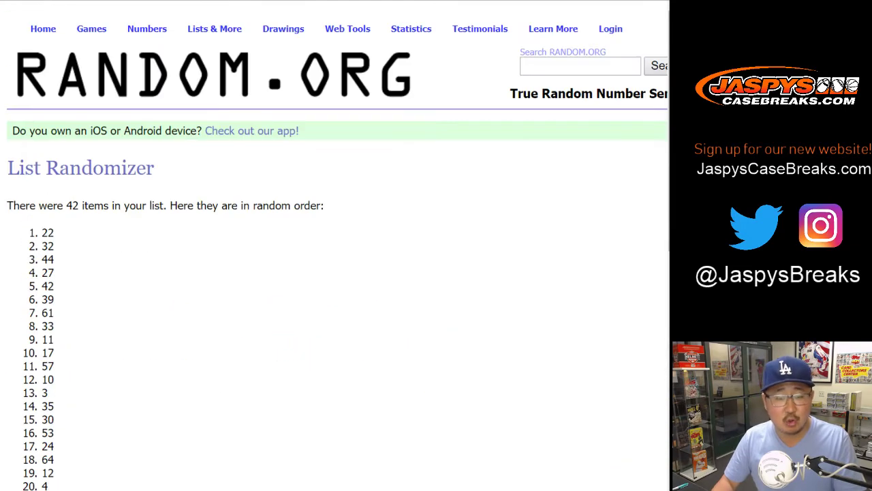
drag(42, 227, 54, 248)
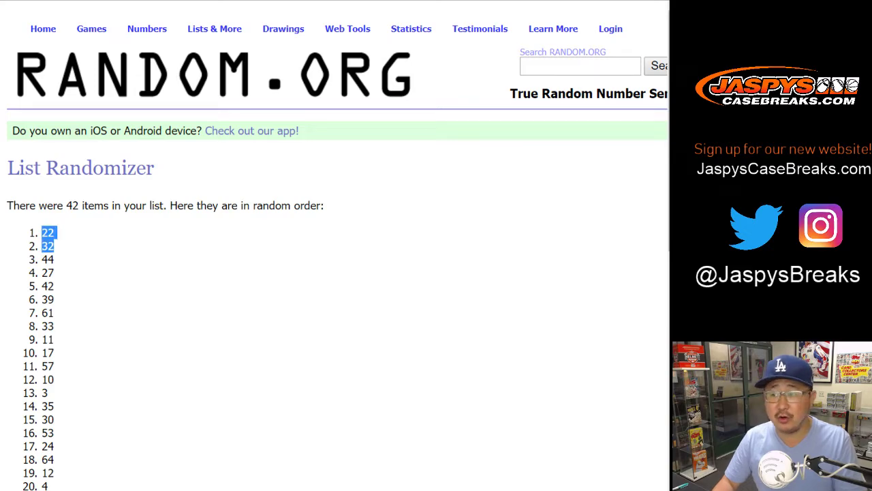
Switch to the break sheet in Google Sheets and format all cells in Helvetica Neue at size 18
key(ctrl+Tab)
click(13, 80)
click(252, 48)
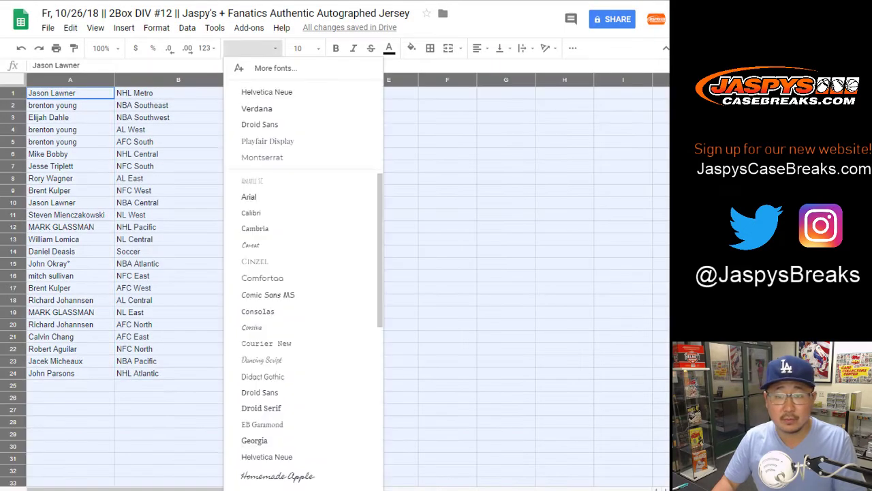
click(266, 92)
click(307, 48)
click(302, 194)
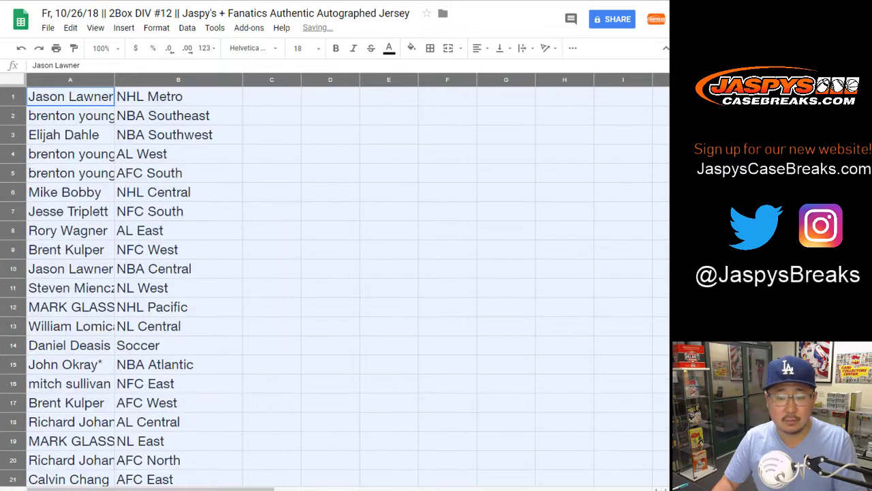
Fit the column widths to their contents and set the sheet zoom to 85%
double_click(114, 80)
click(101, 48)
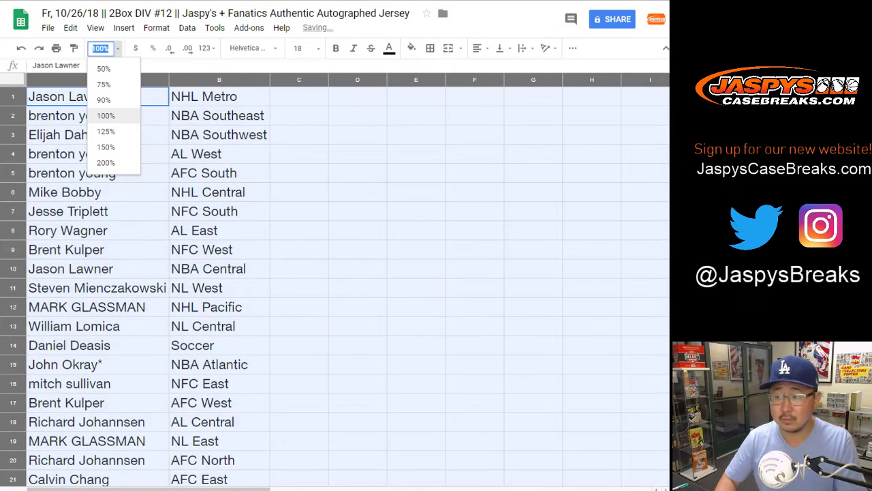
text(90)
key(Return)
click(101, 49)
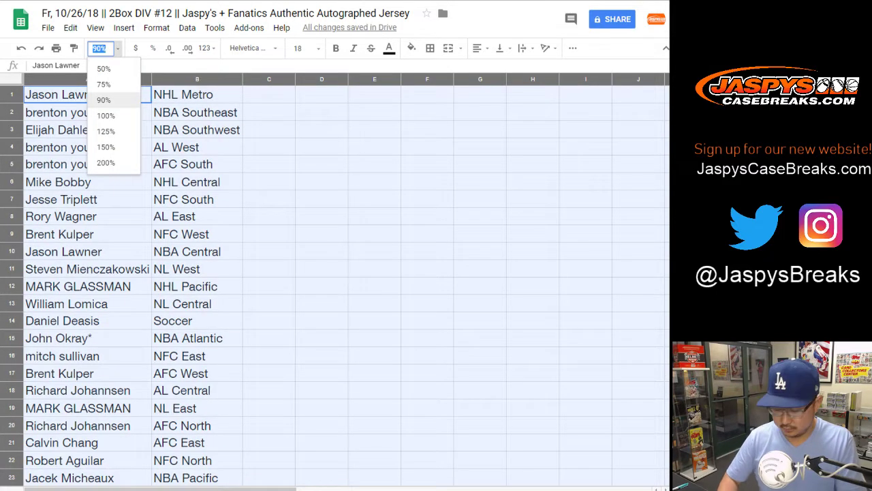
text(85)
key(Return)
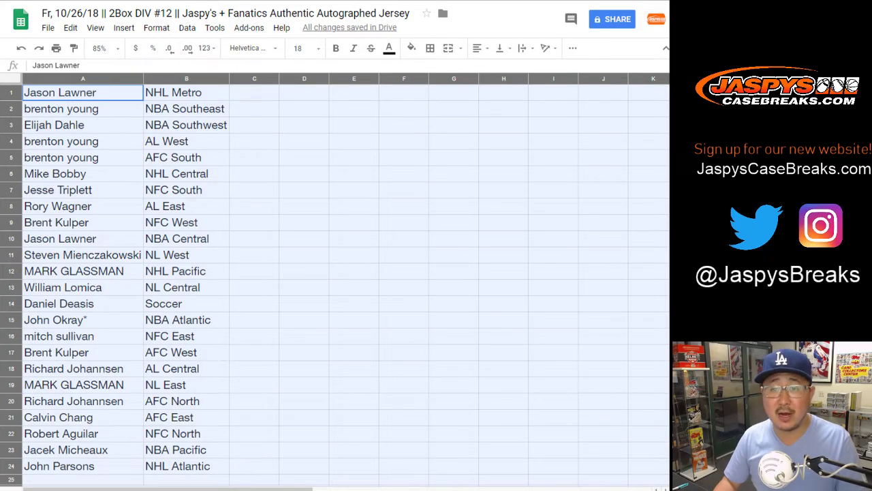
Clear the whole-sheet selection by selecting cell C1 and review the two highlighted numbers in the List Randomizer again
key(ctrl+Tab)
key(ctrl+shift+Tab)
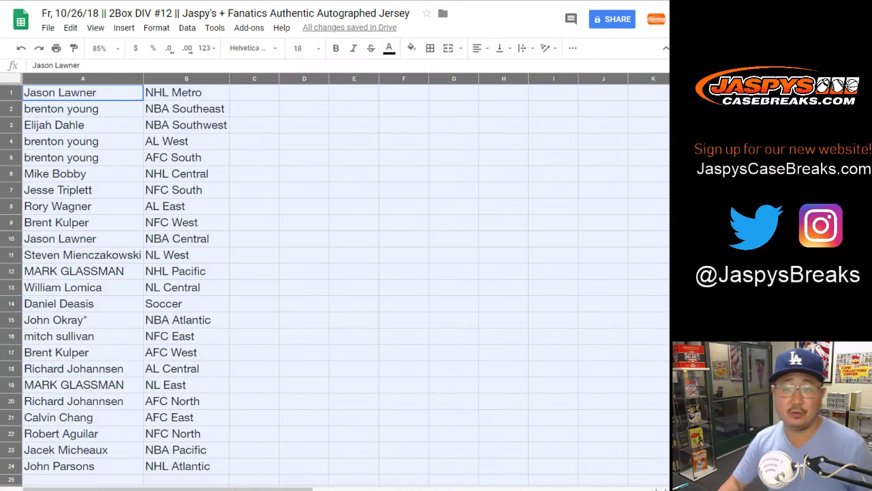
click(254, 93)
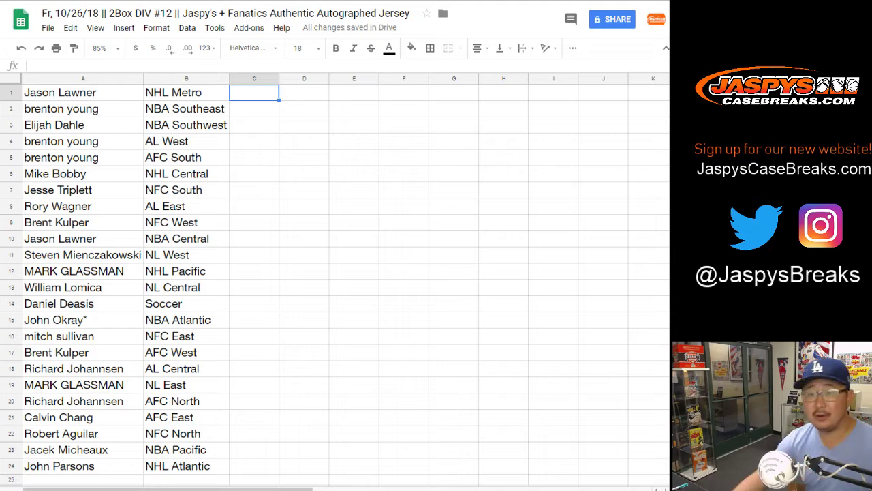
key(ctrl+Tab)
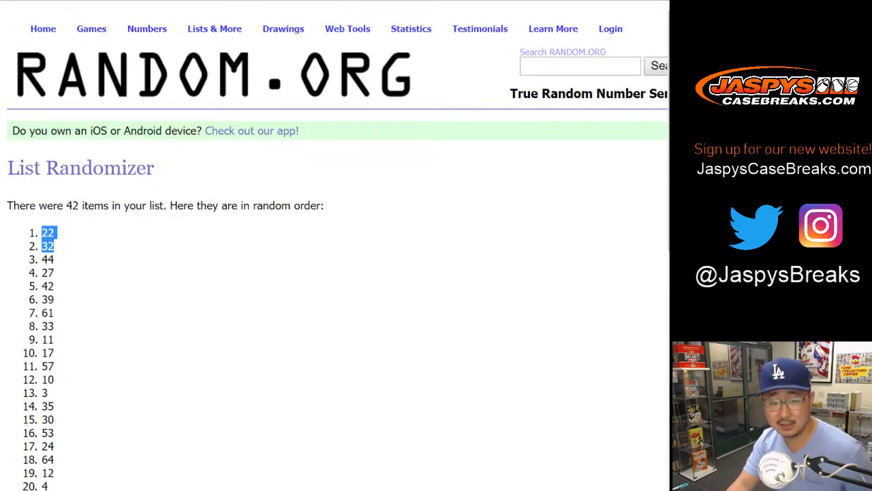
key(ctrl+shift+Tab)
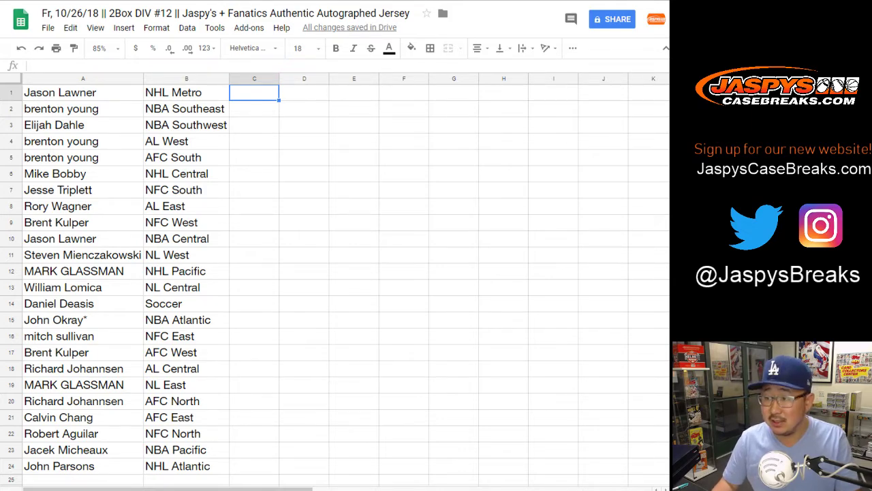
Go through the participant and division pairings one at a time, highlighting each row from 1 to 24 in turn
click(11, 92)
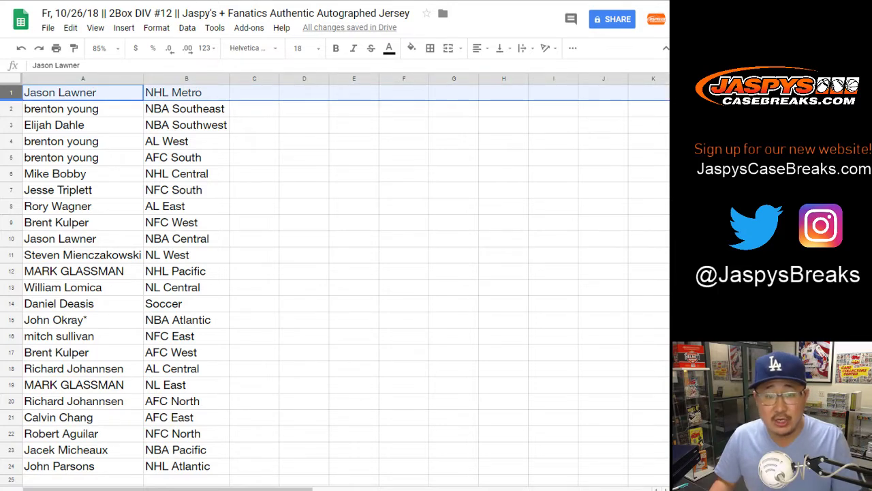
click(11, 109)
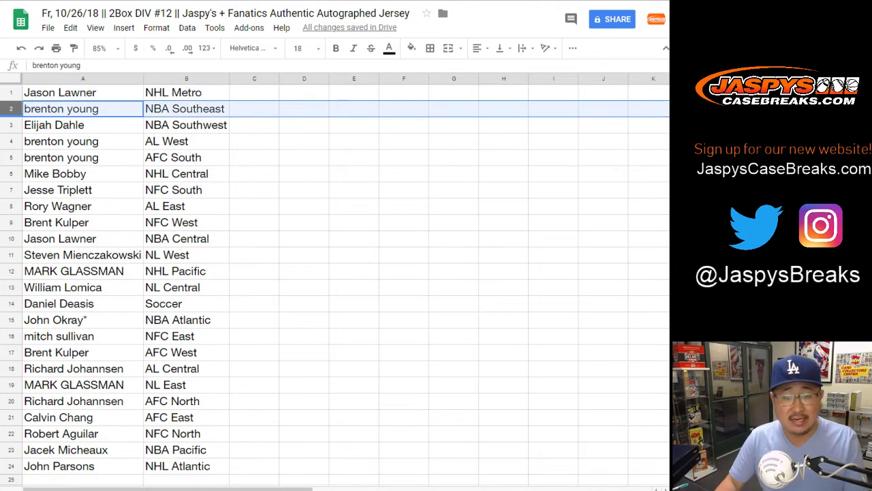
click(11, 125)
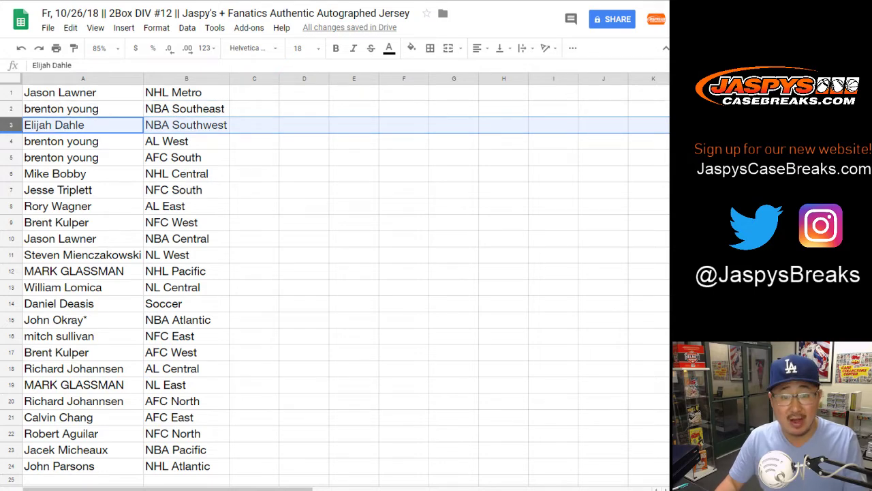
click(11, 141)
click(11, 157)
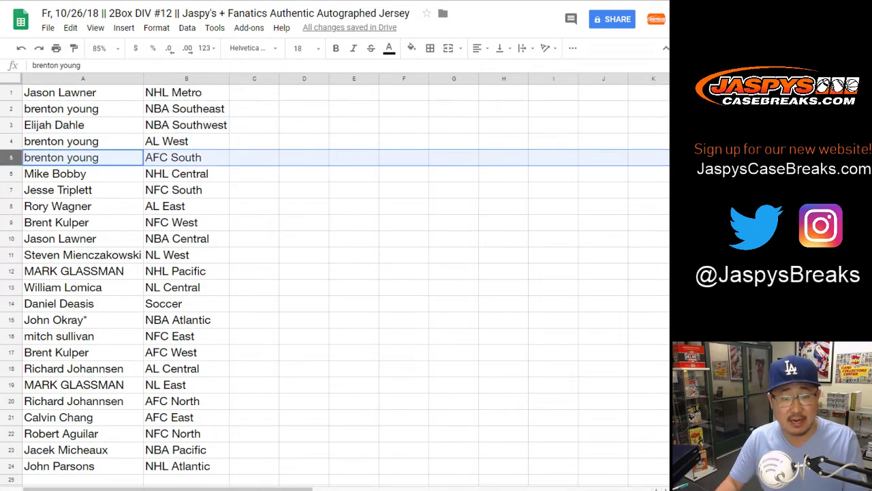
click(11, 174)
click(11, 190)
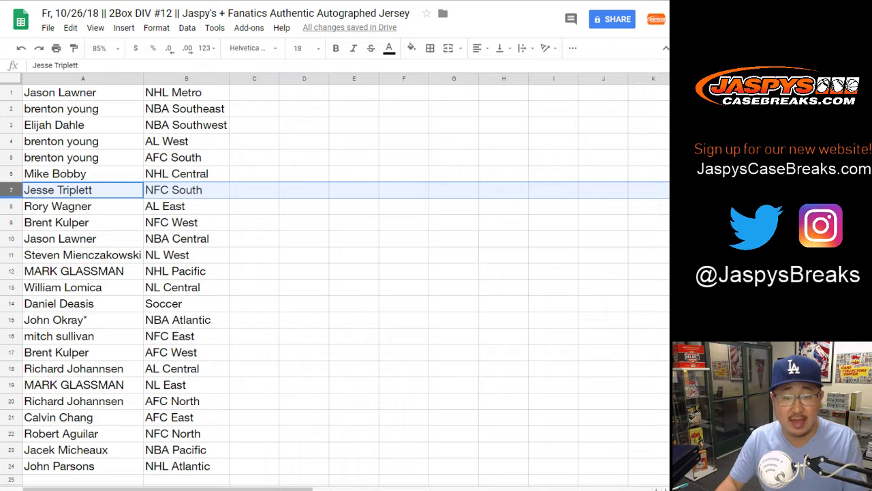
click(11, 207)
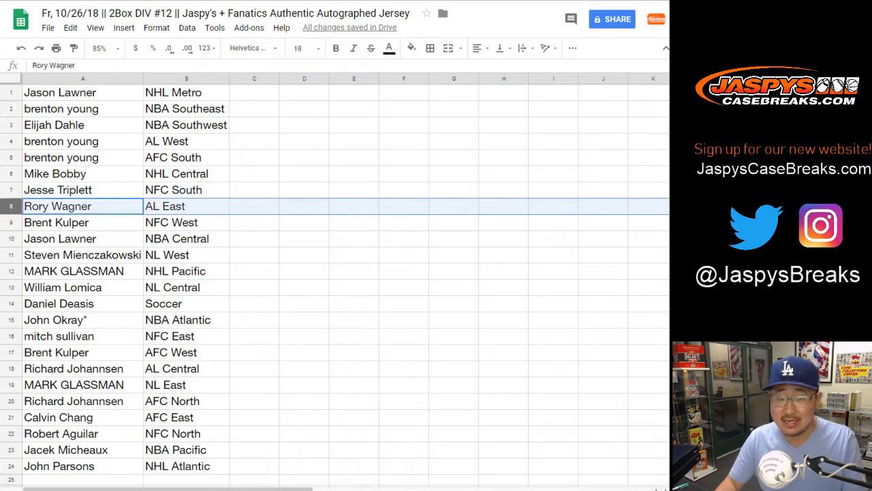
click(11, 223)
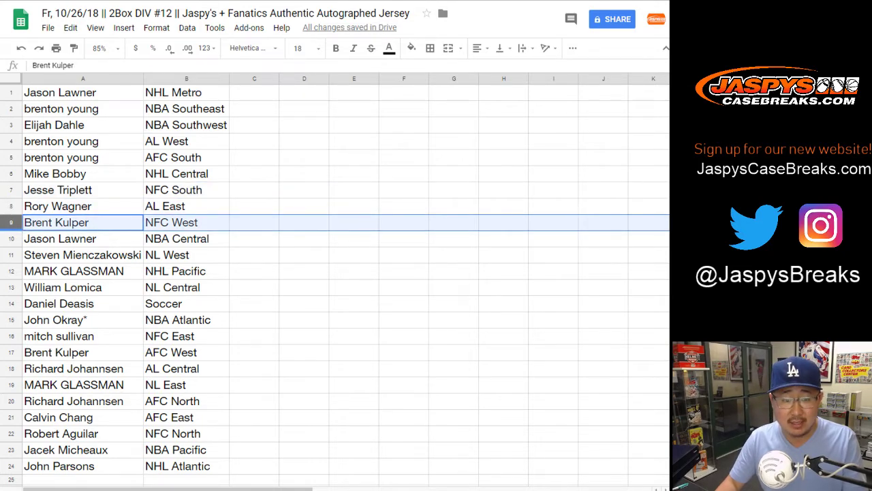
click(11, 239)
click(10, 255)
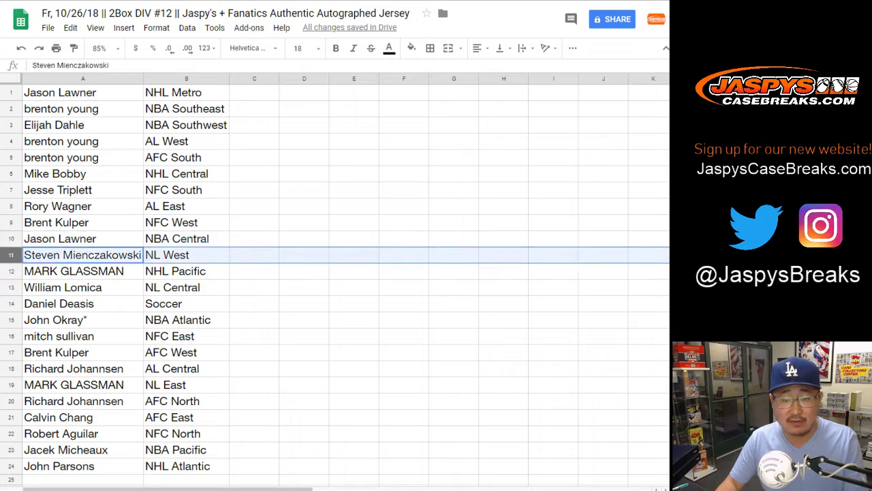
click(11, 271)
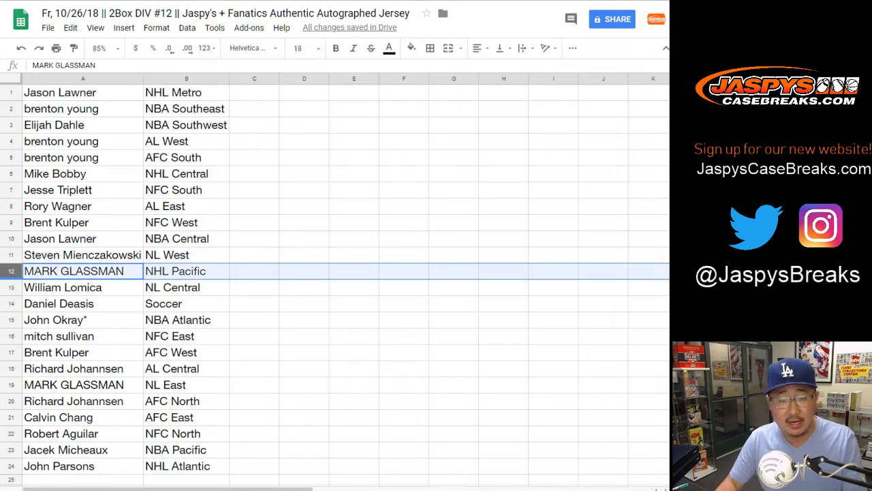
click(11, 287)
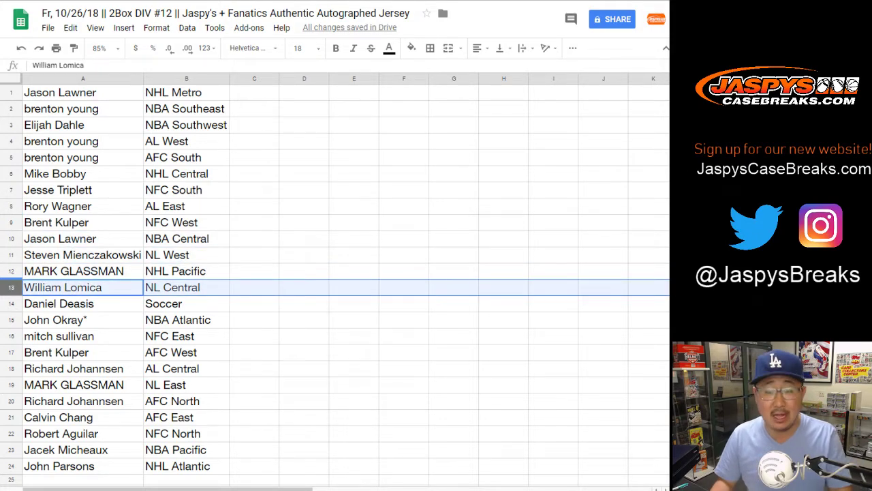
click(11, 304)
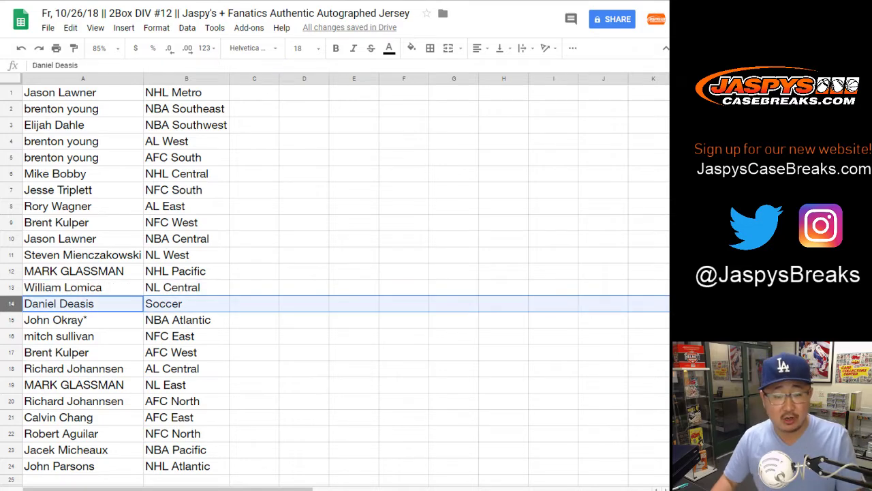
click(11, 319)
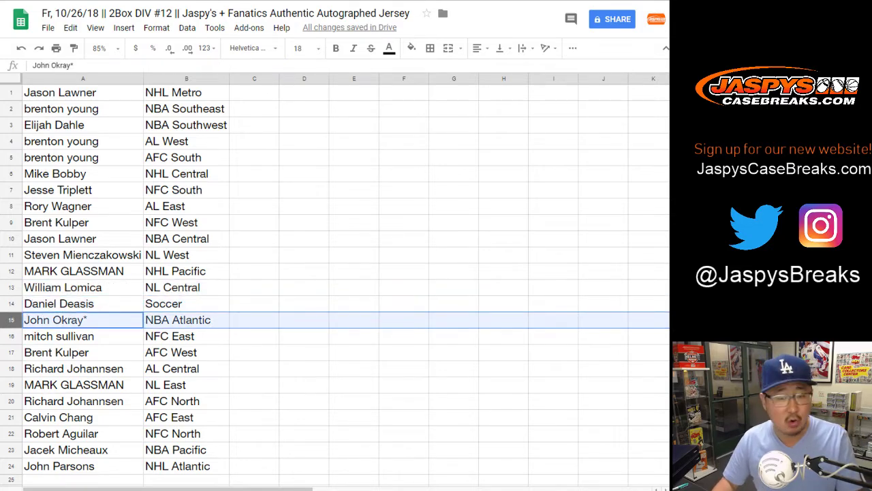
click(11, 336)
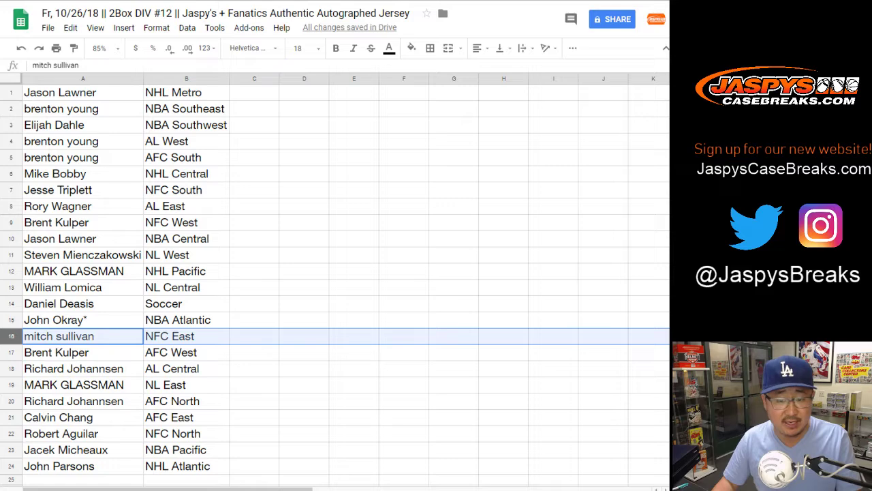
click(11, 353)
scroll(11, 352, down, 2)
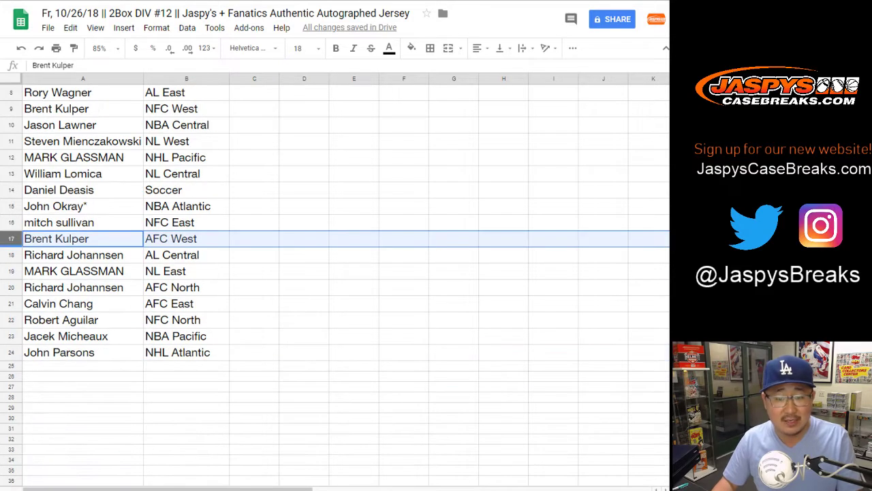
click(11, 255)
click(11, 271)
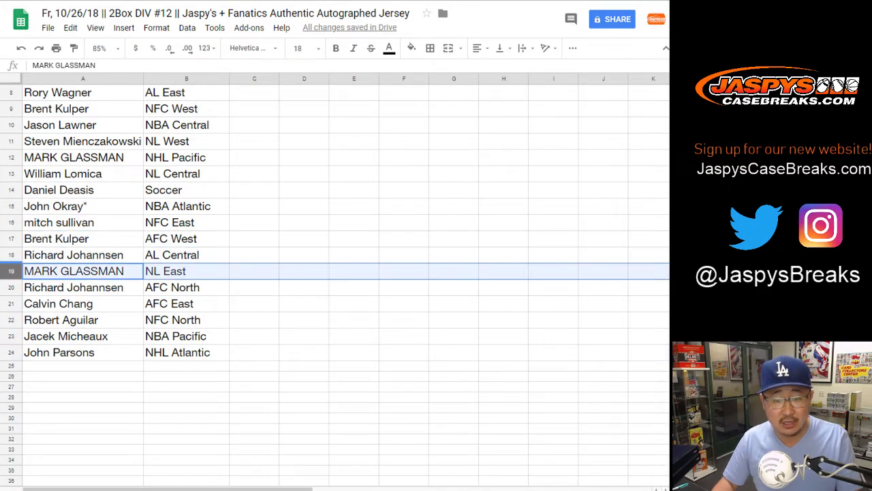
click(11, 287)
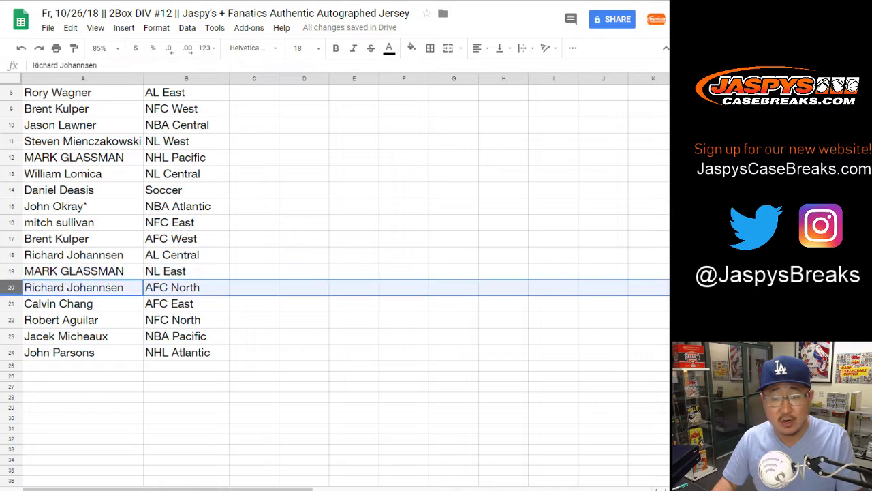
click(11, 304)
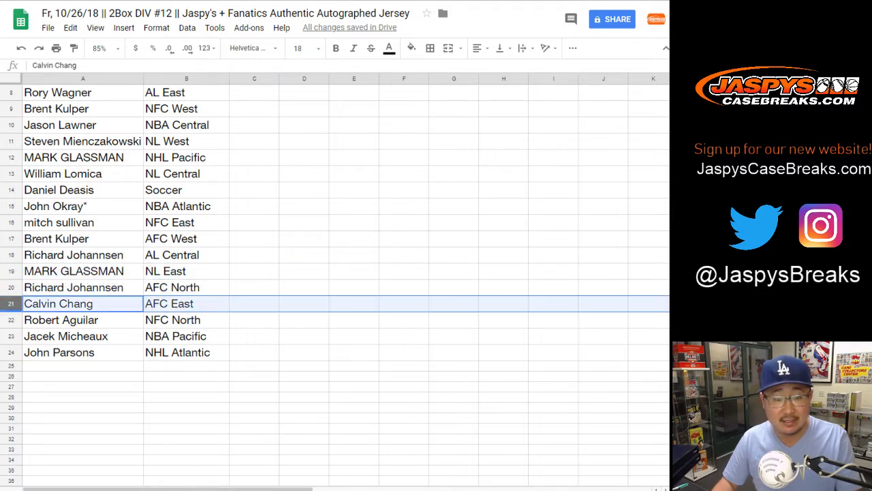
click(11, 320)
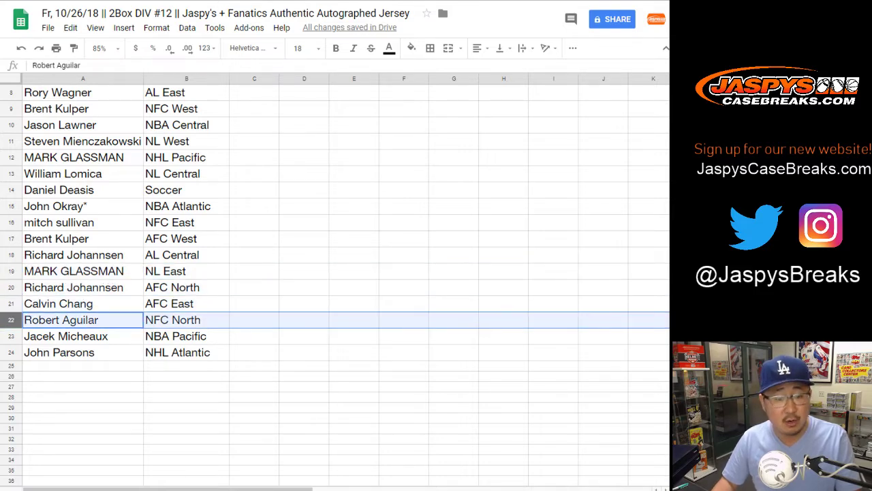
click(11, 337)
click(11, 353)
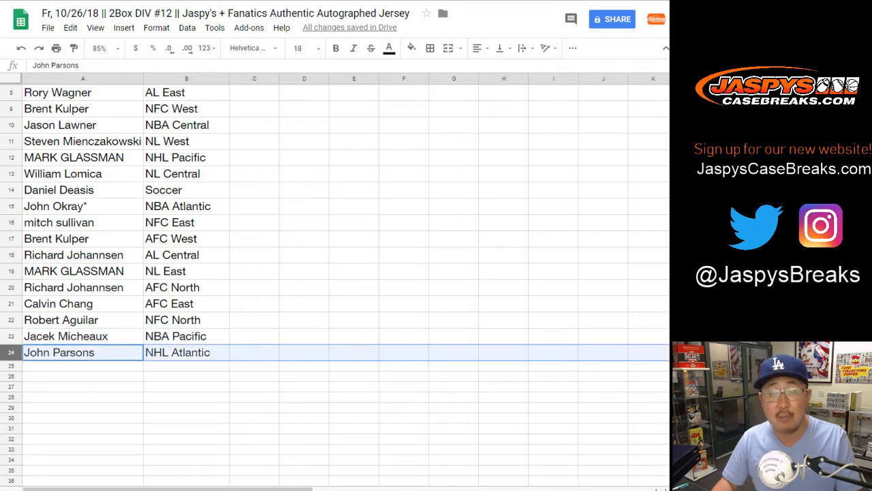
Sort the whole sheet by the divisions in column B from A to Z
scroll(333, 272, up, 3)
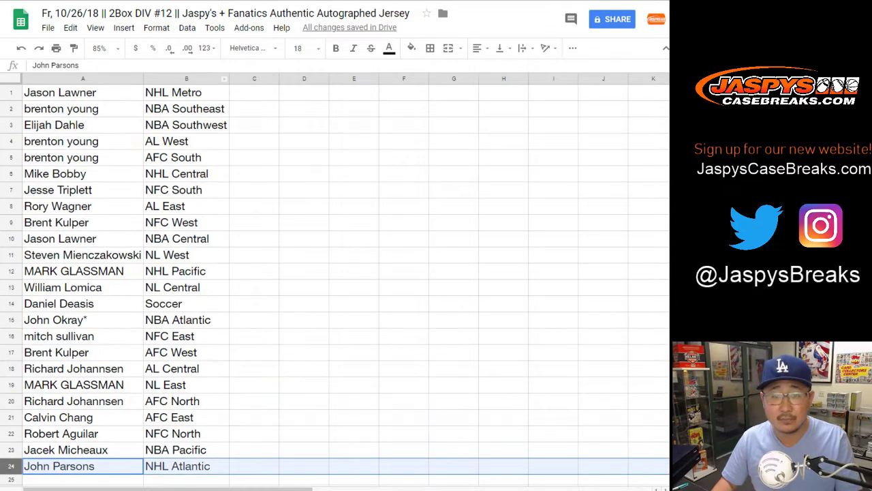
click(186, 79)
click(186, 28)
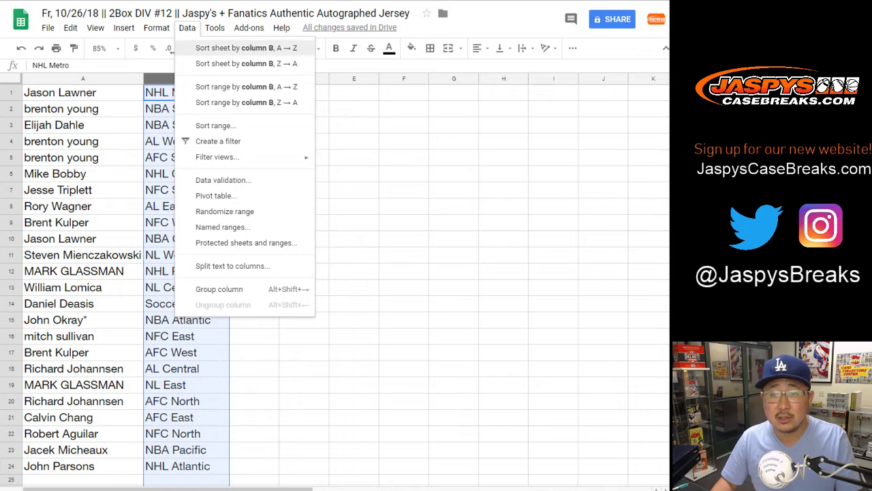
click(185, 47)
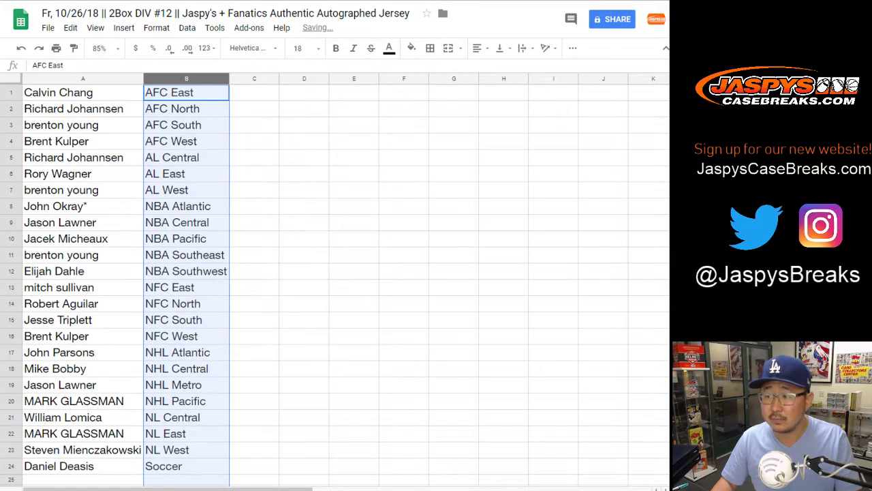
Add borders to all cells of the name and division table, center its text horizontally, and deselect the table
click(82, 92)
key(ctrl+a)
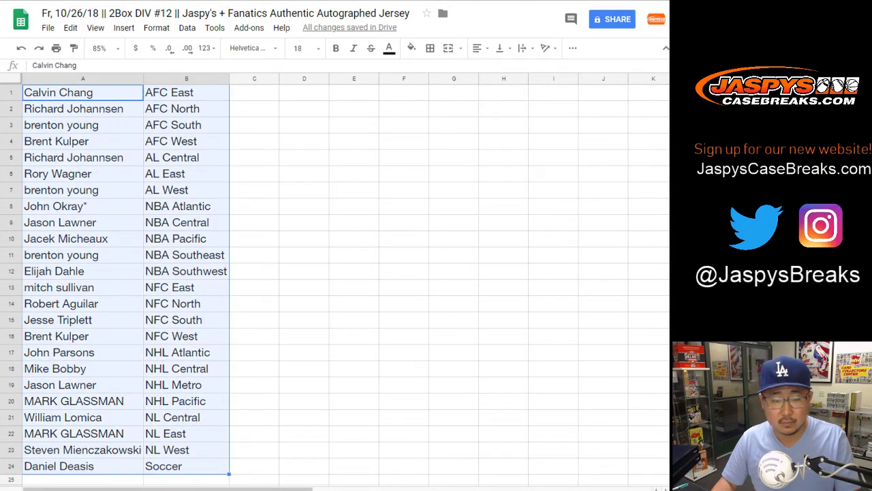
click(430, 48)
click(432, 73)
click(479, 48)
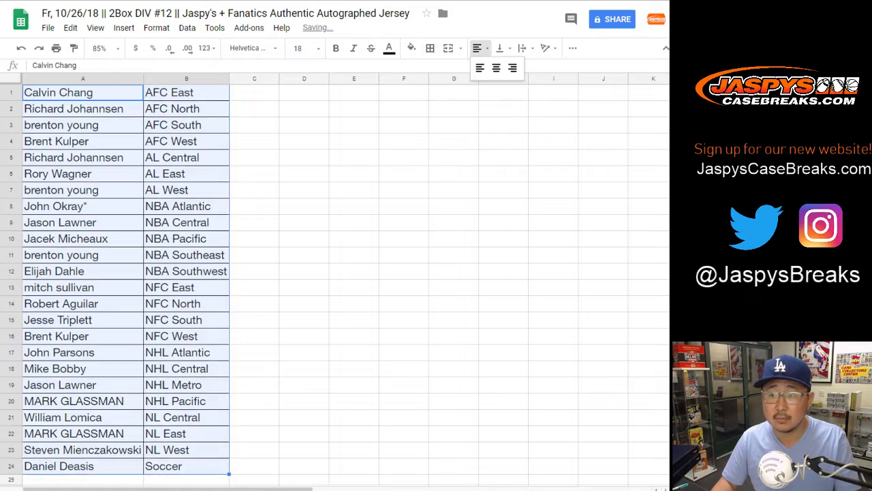
click(496, 68)
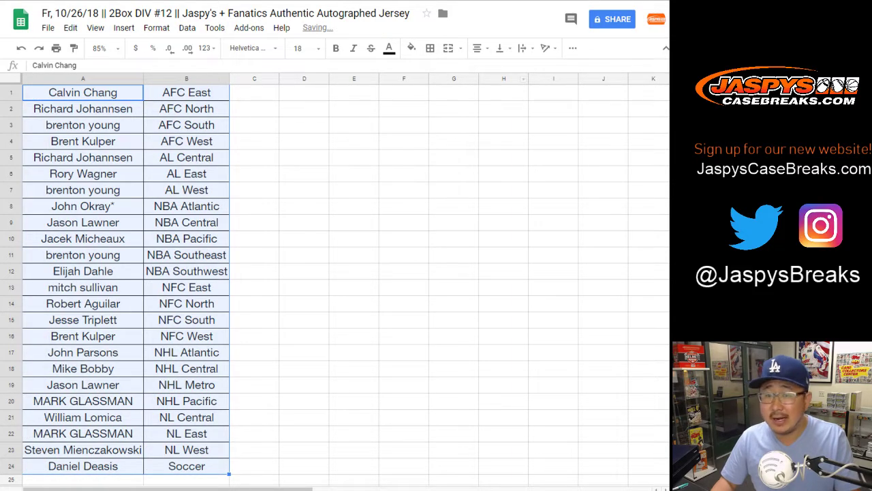
click(254, 93)
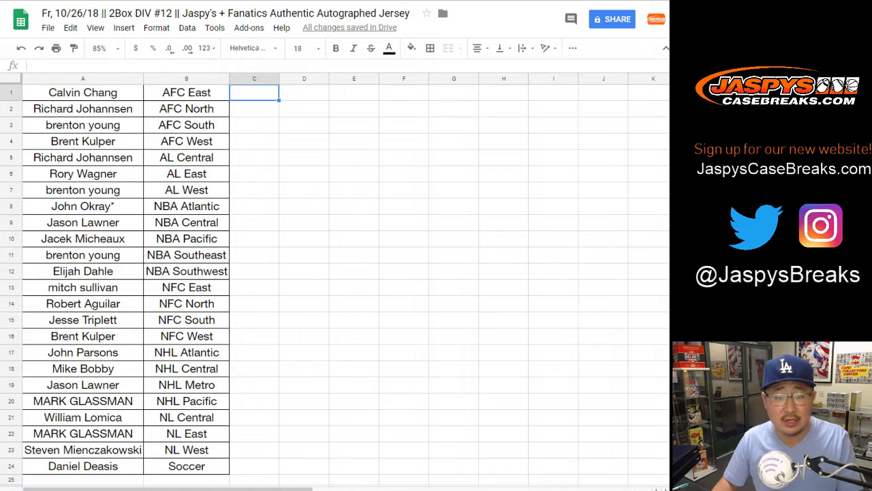
Highlight the NBA Central row by itself and together with the NHL Metro row, clearing the highlight each time by selecting cell C1
click(11, 223)
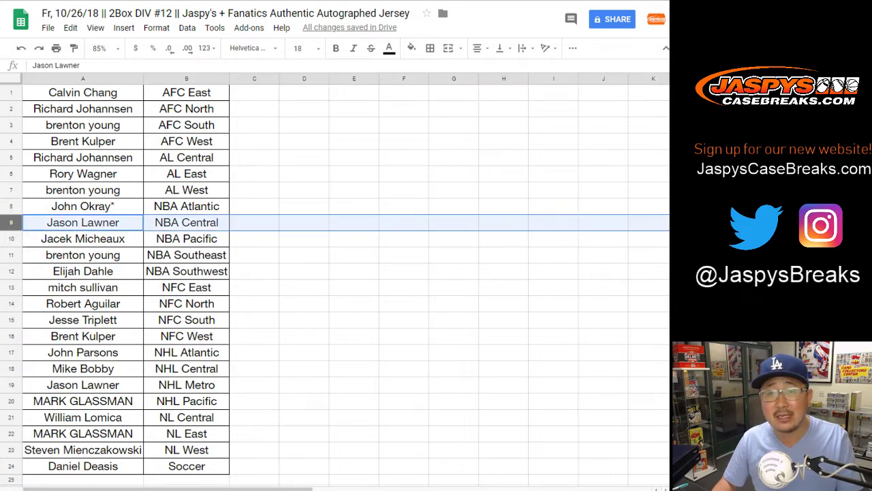
click(254, 92)
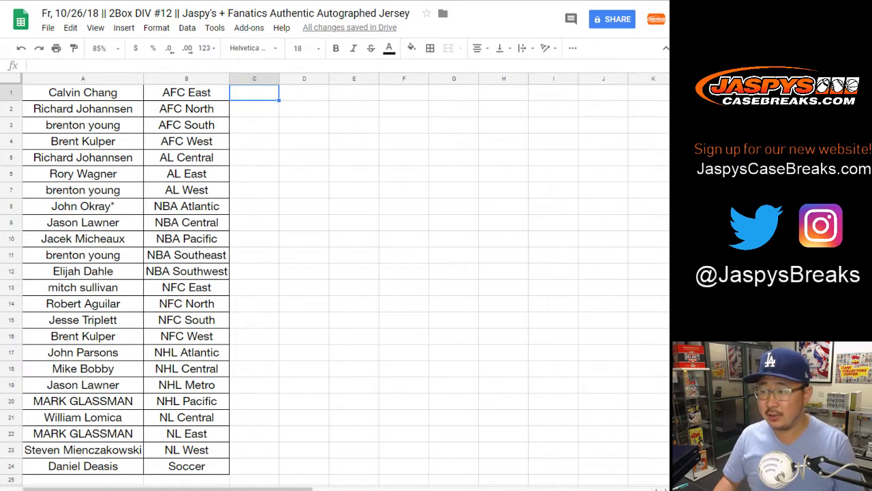
click(11, 385)
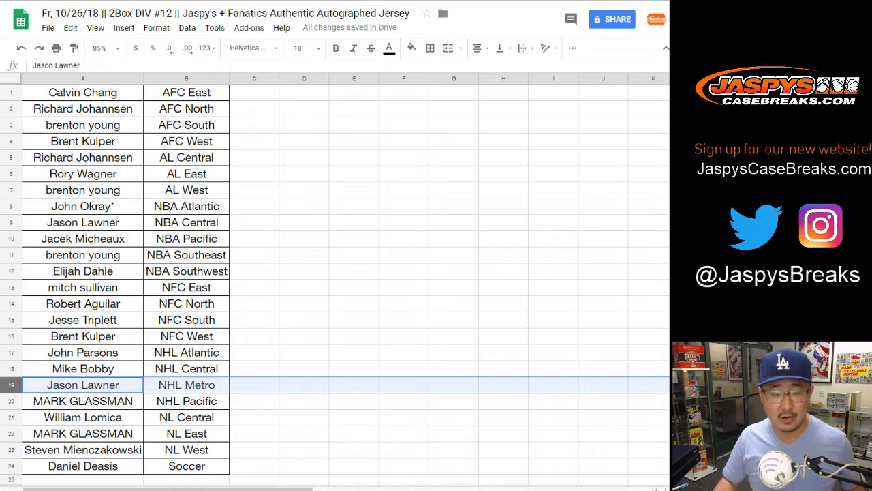
ctrl+click(11, 223)
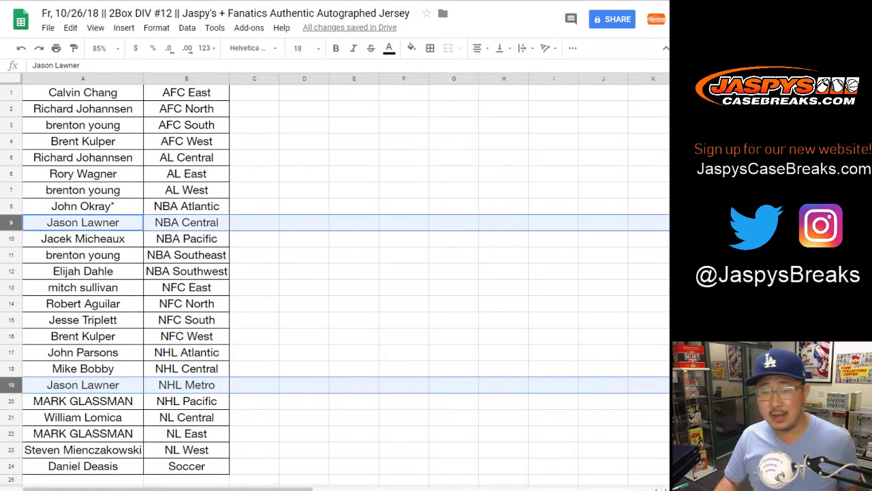
click(254, 92)
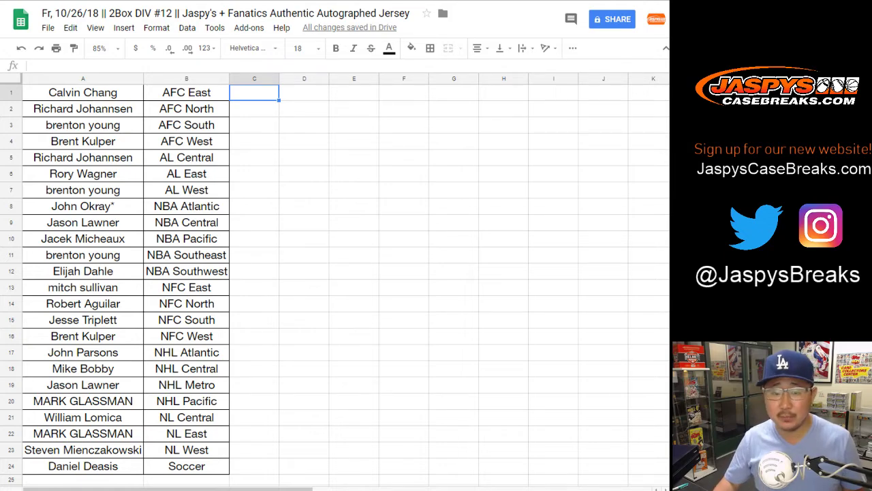
Highlight the NBA Atlantic and NBA Central rows together, and clear the highlight by selecting cell C1
click(11, 206)
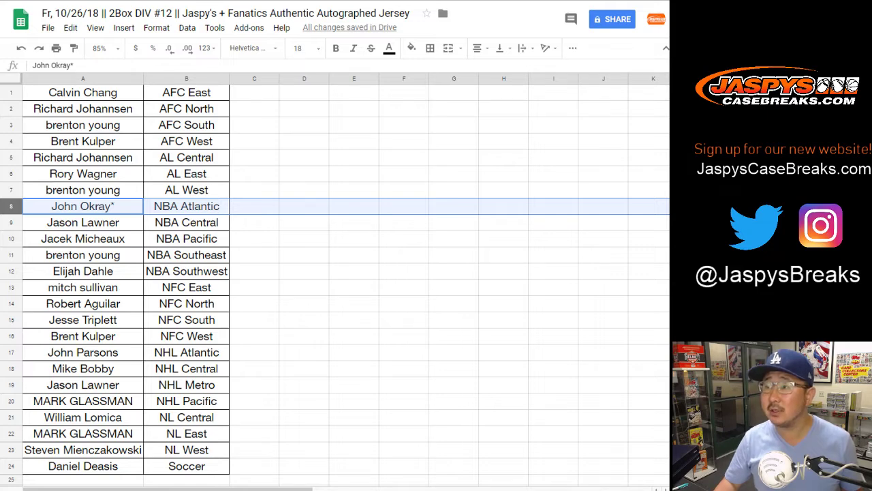
ctrl+click(11, 223)
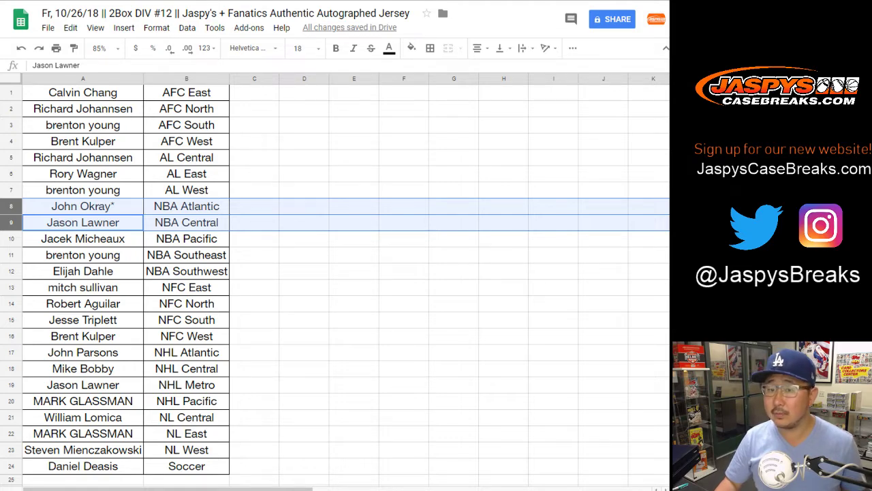
click(255, 93)
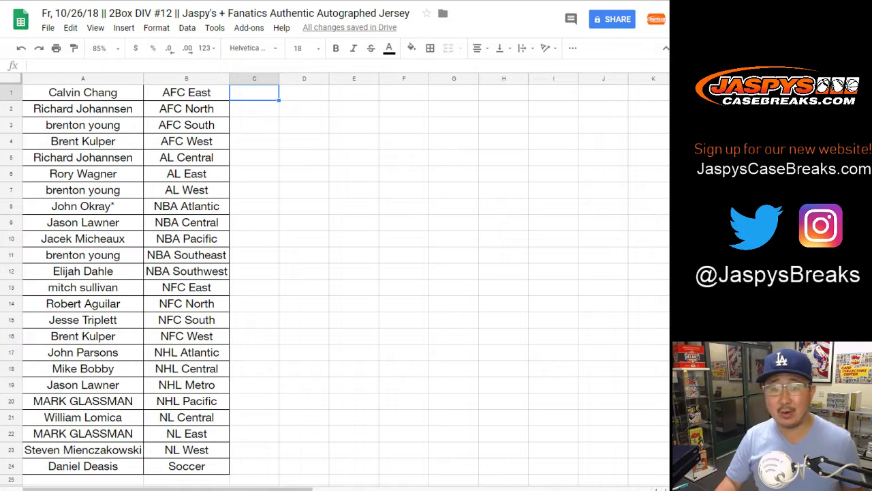